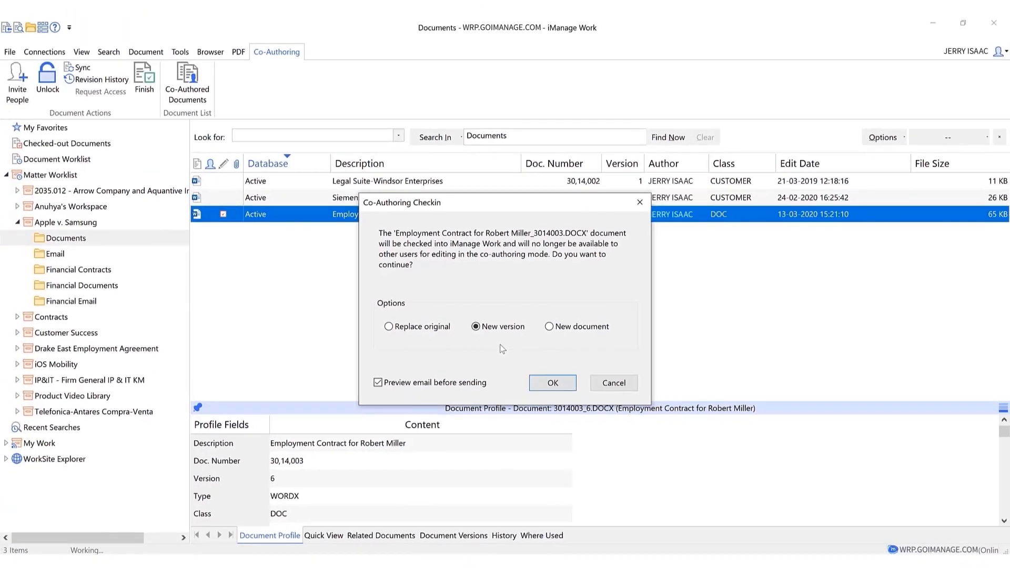
key(Return)
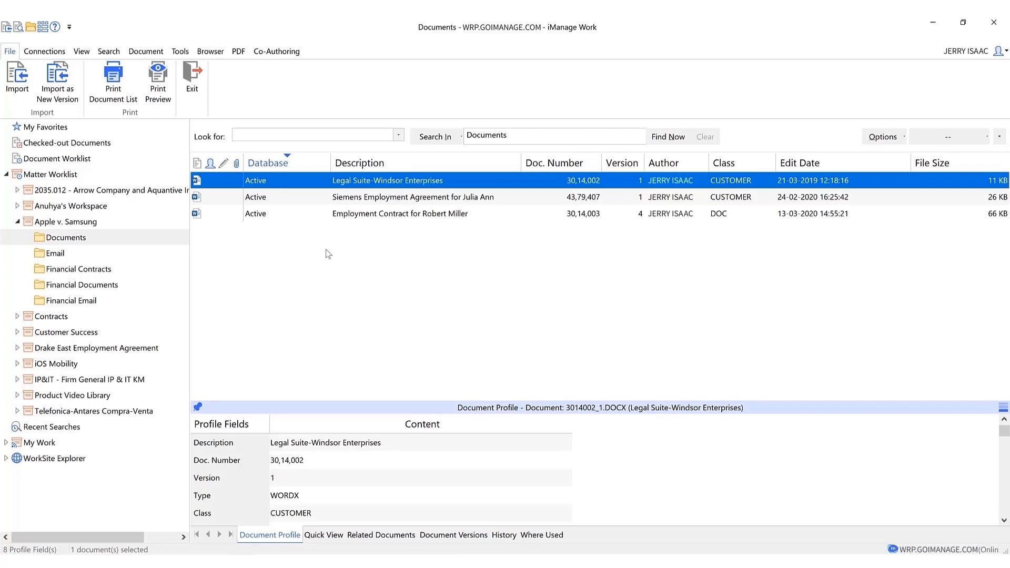
click(276, 52)
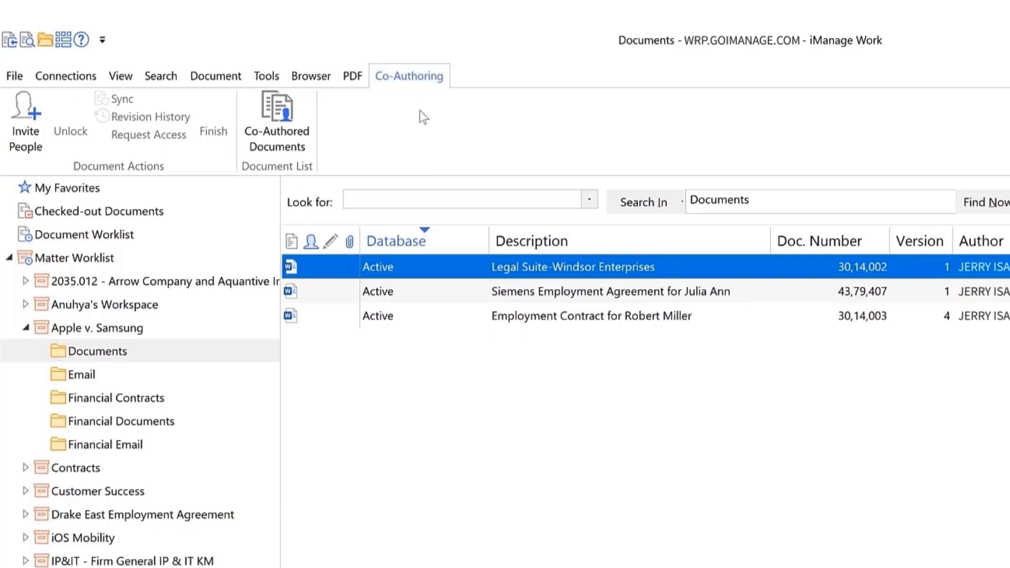
click(435, 317)
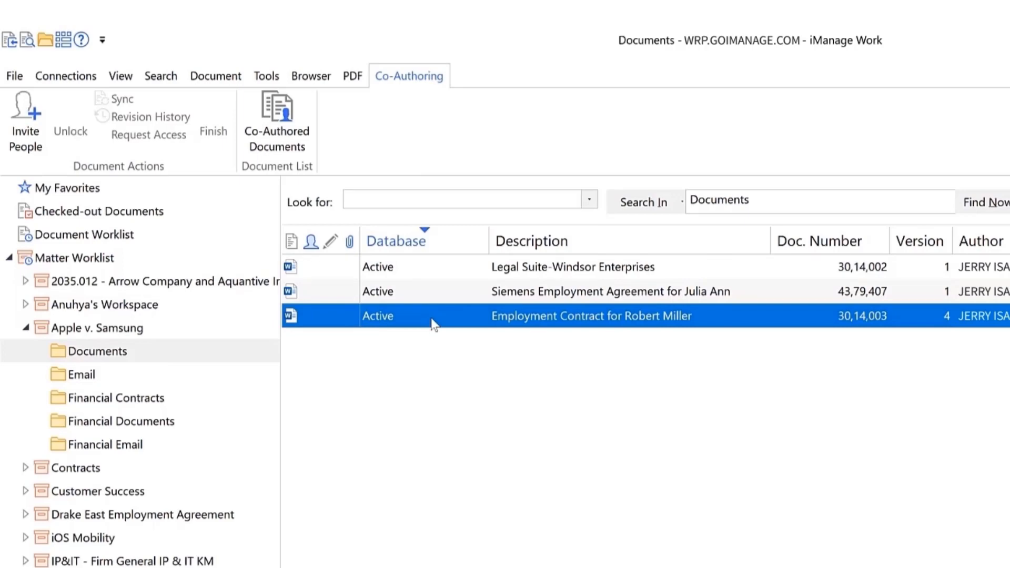
click(33, 128)
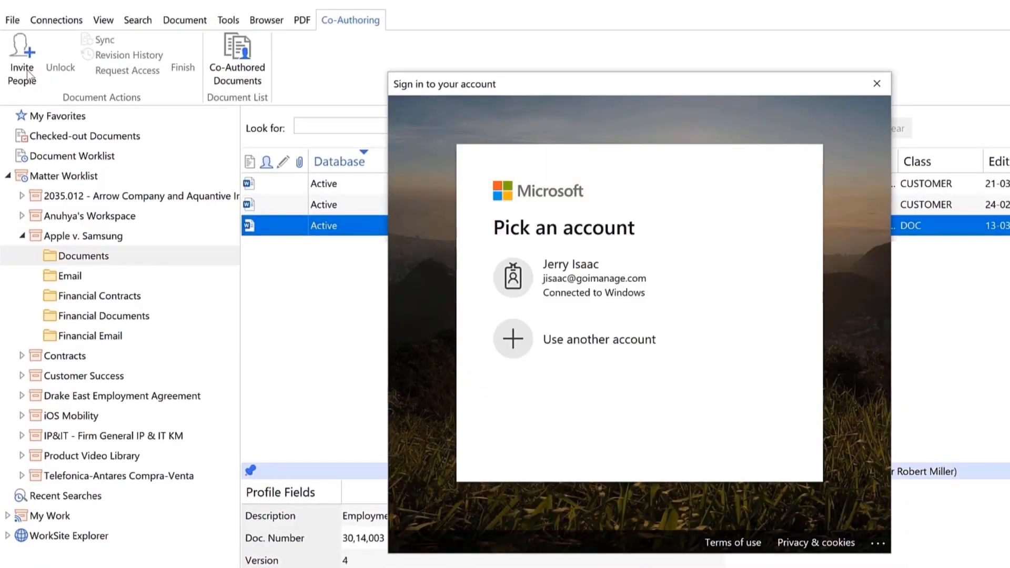
Step: Sign in and add the editor addresses, including one picked from the user directory
click(488, 265)
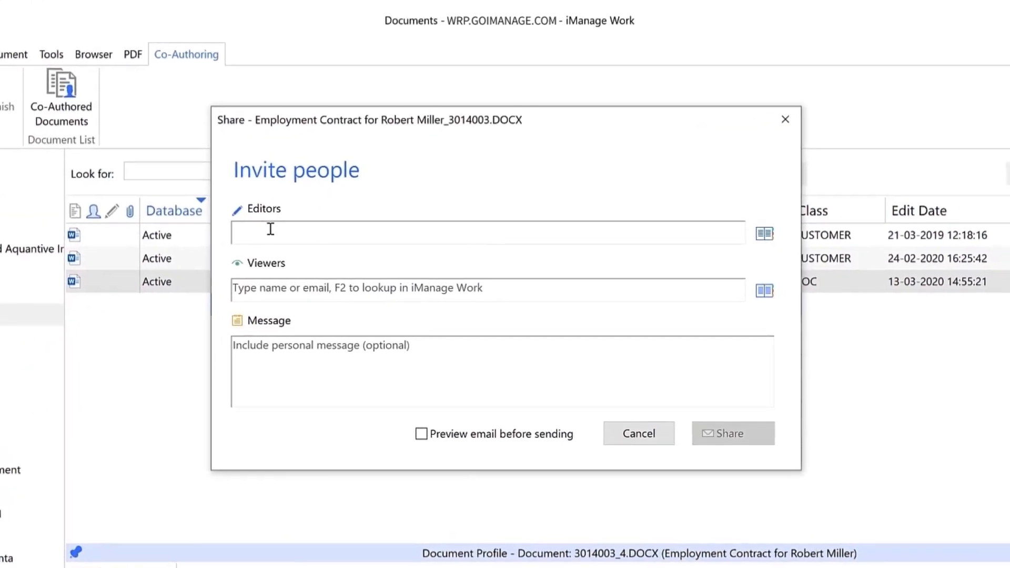
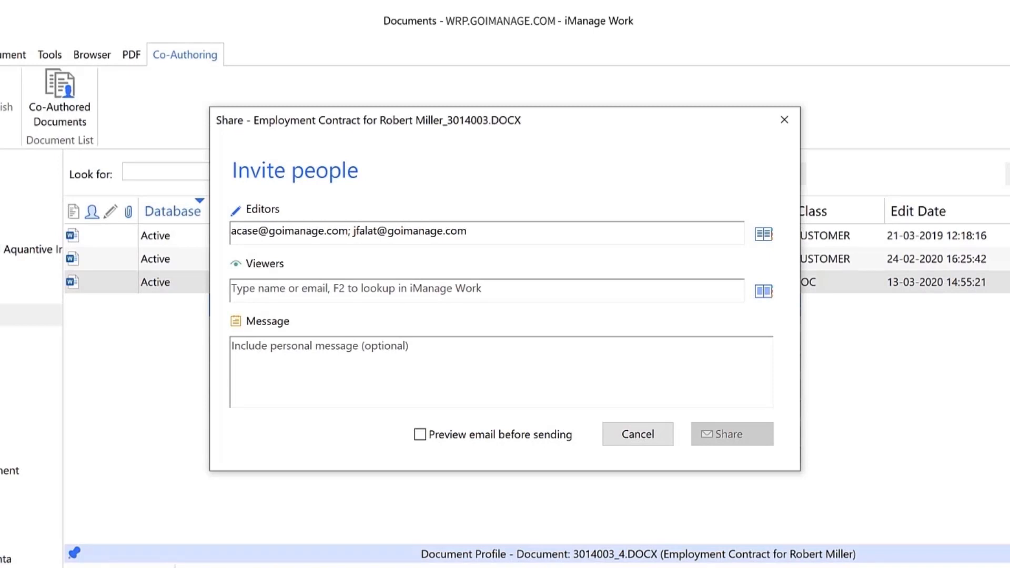
text(;)
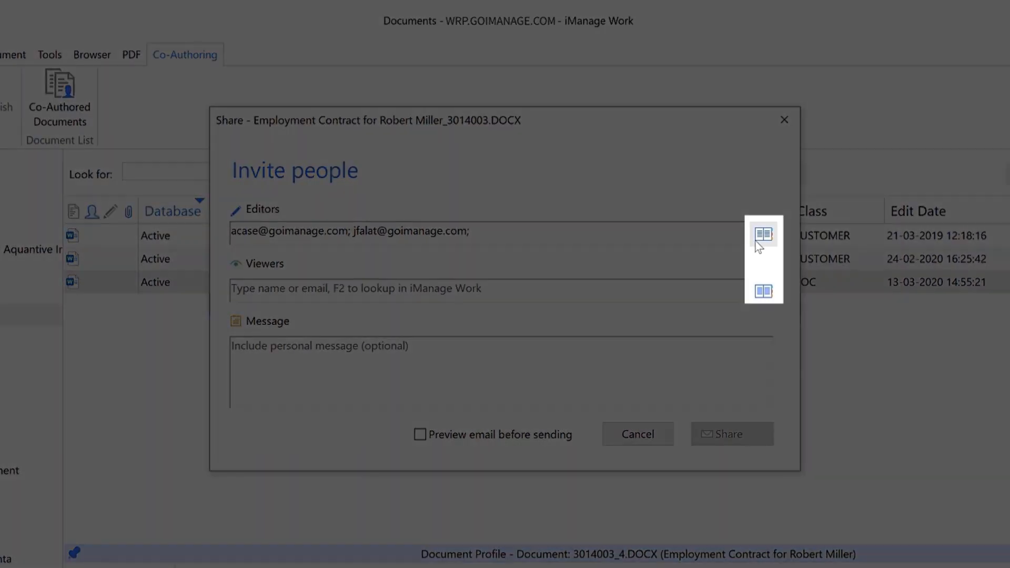
click(758, 242)
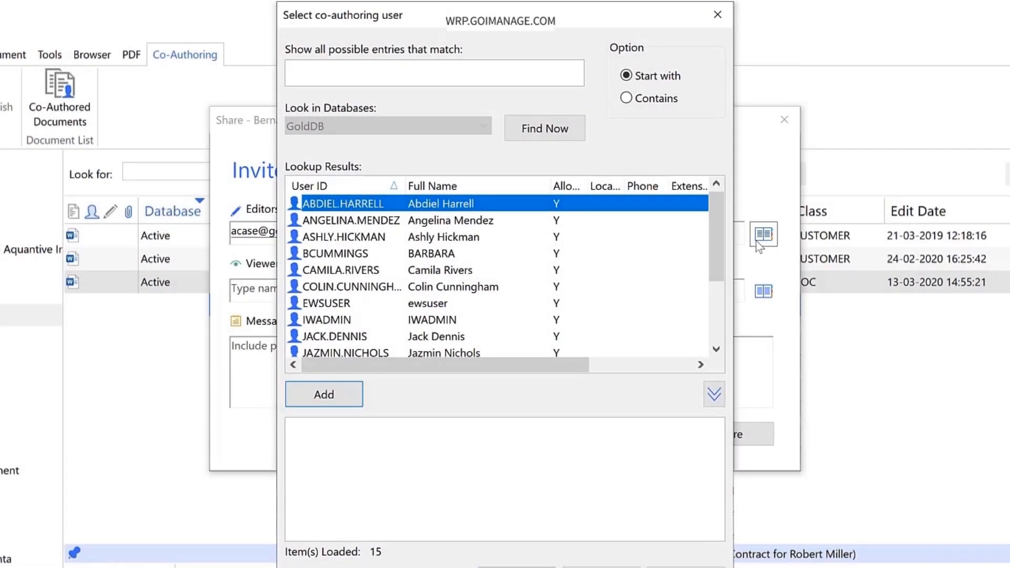
double_click(322, 224)
key(Return)
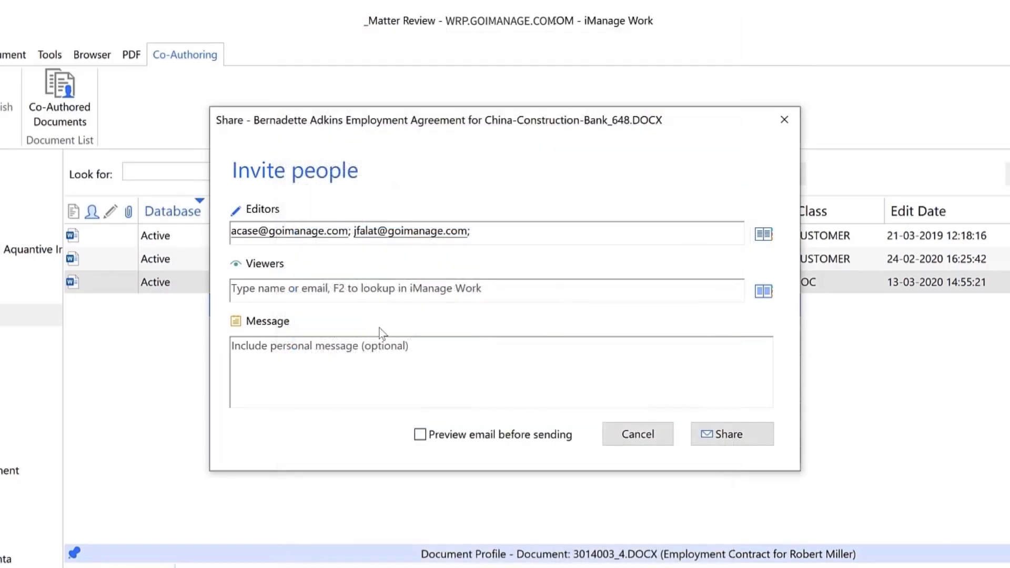
Step: Add one viewer address and paste the note asking the team to review the contract changes
click(256, 289)
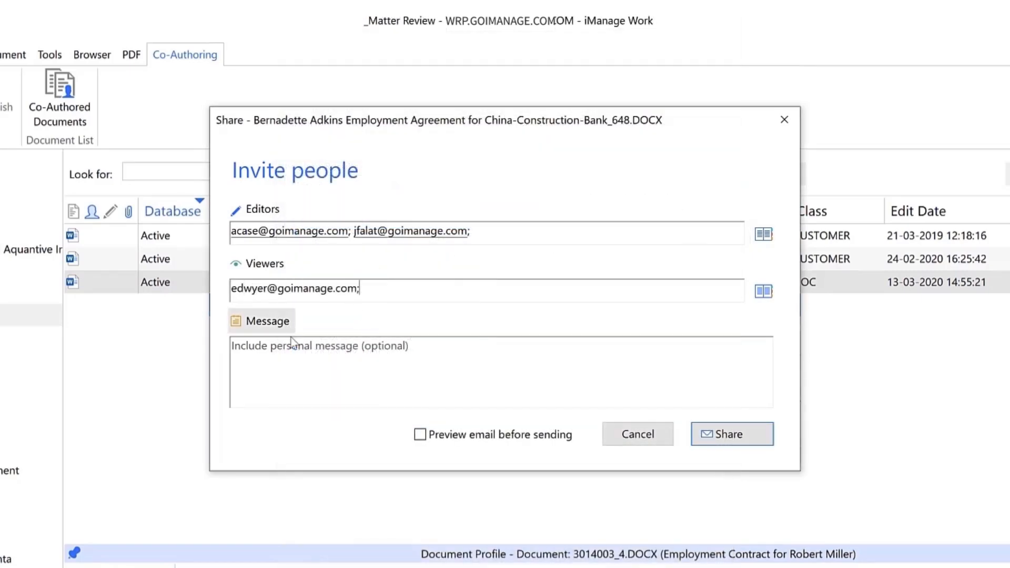
click(293, 364)
text(Team, I've had a look at the contract for Robert and made some changes. Walk through the changes and make the required inclusions.)
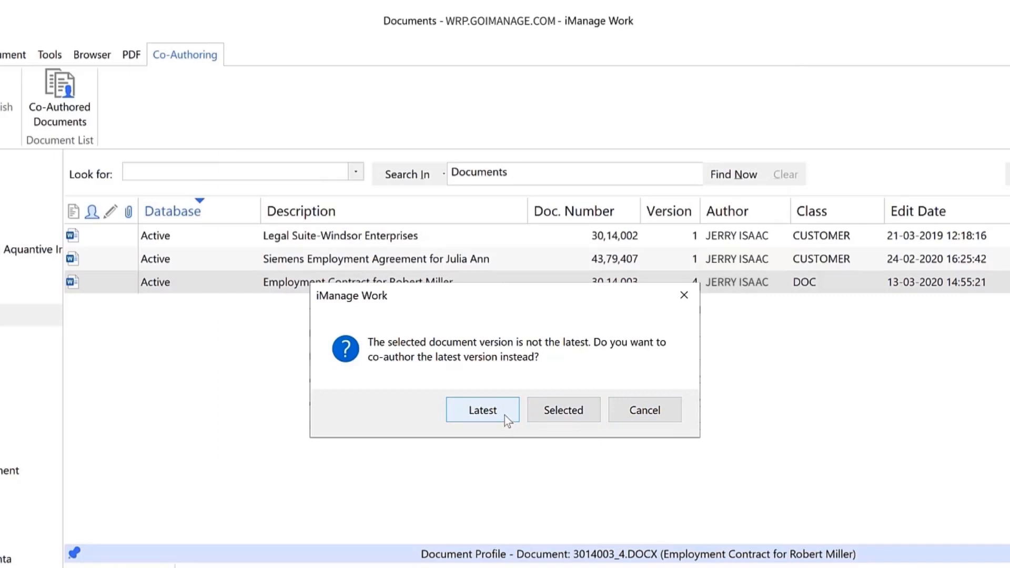
Step: Share the contract for co-authoring using its latest version
click(483, 410)
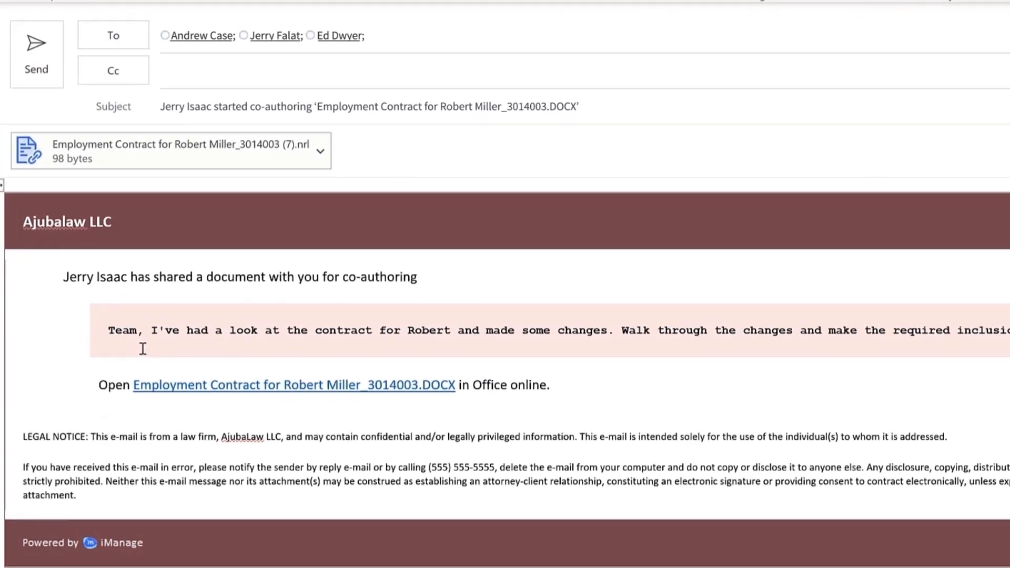
Step: Send the invitation e-mail and show the Co-Authored Documents list
click(30, 71)
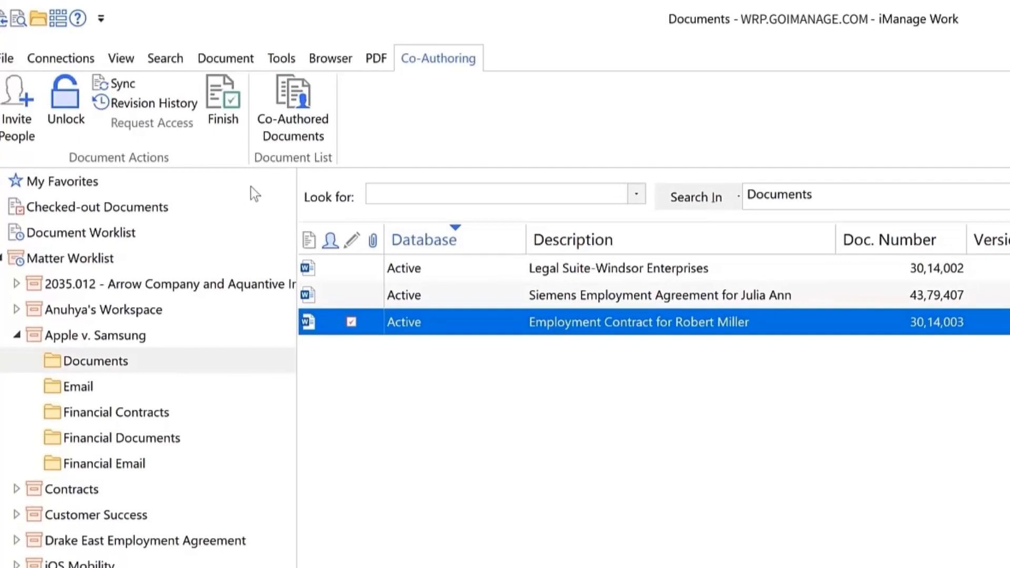
click(293, 126)
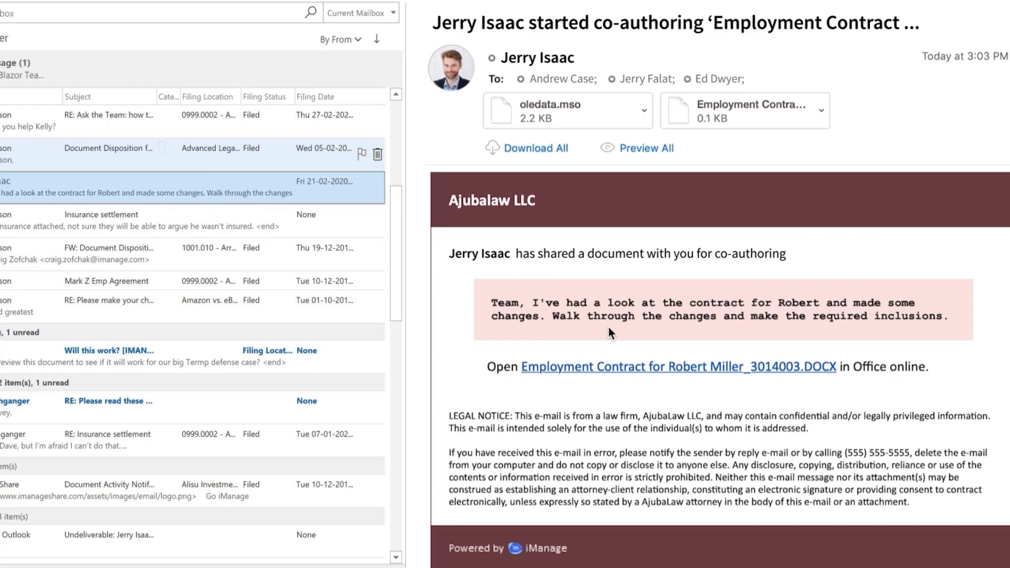
click(641, 371)
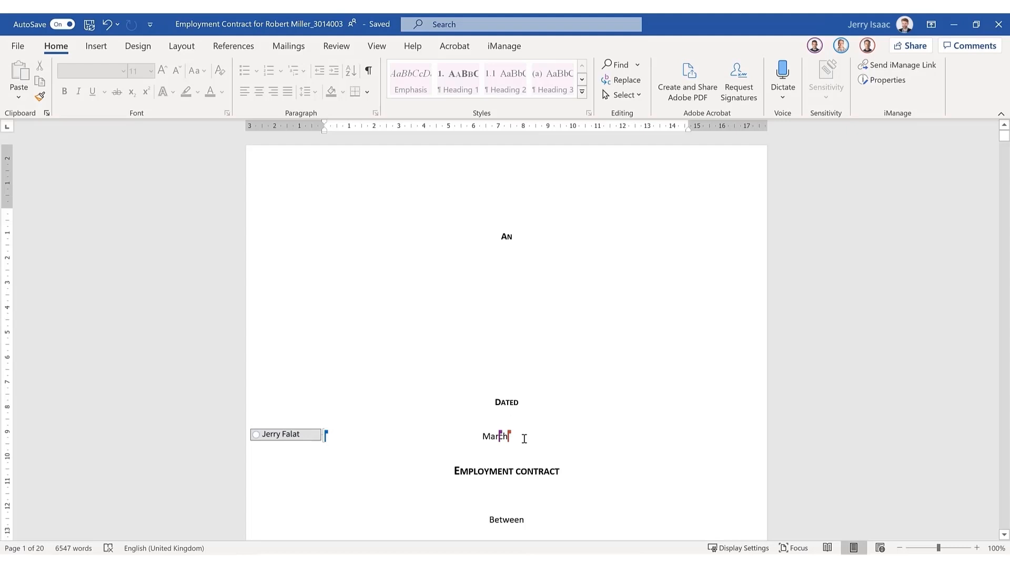
Step: Delete from the March date line, then follow two co-authors' editing locations, one on page 3
key(BackSpace)
key(BackSpace)
key(BackSpace)
key(BackSpace)
key(BackSpace)
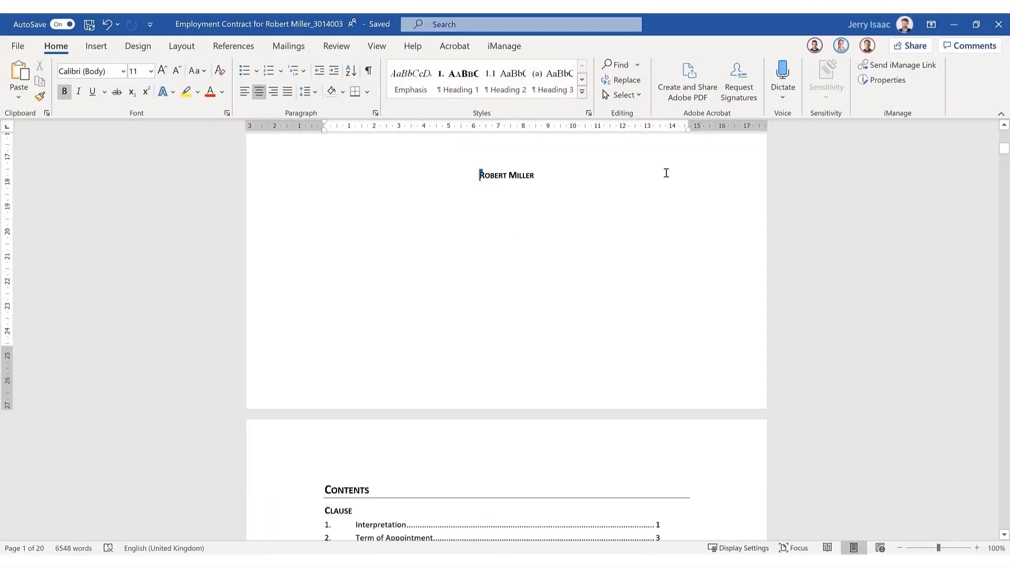
click(867, 46)
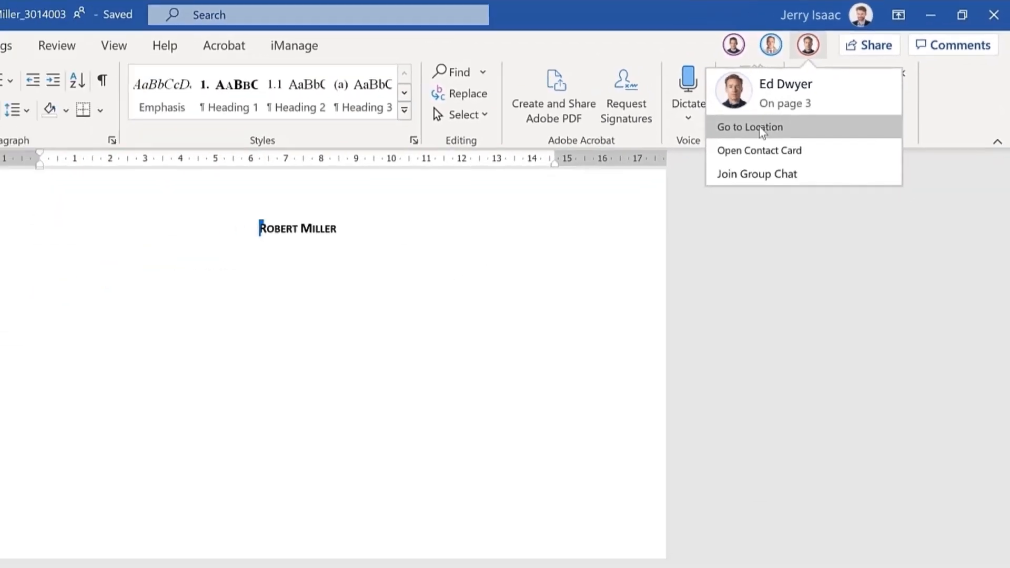
click(605, 209)
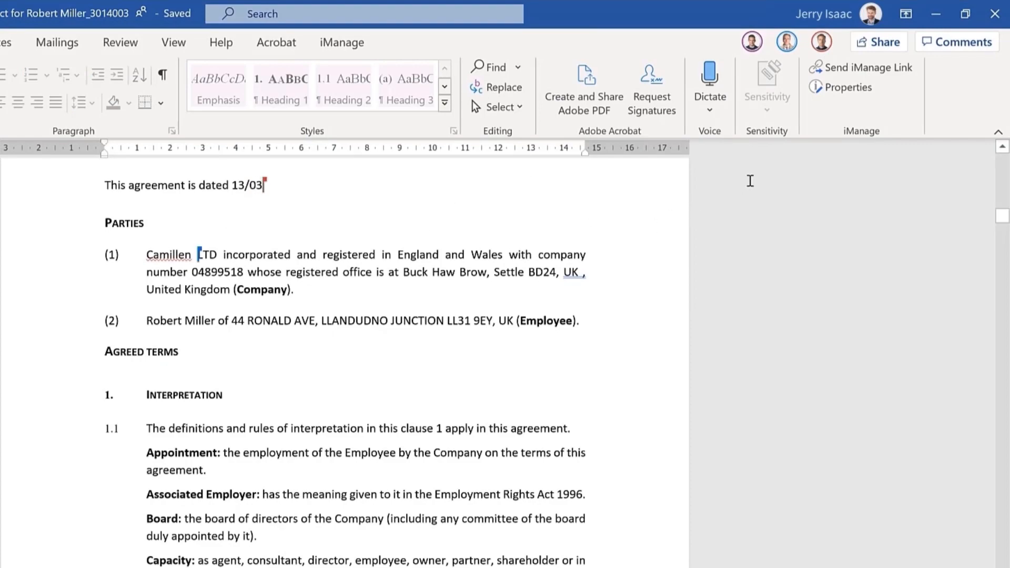
click(752, 42)
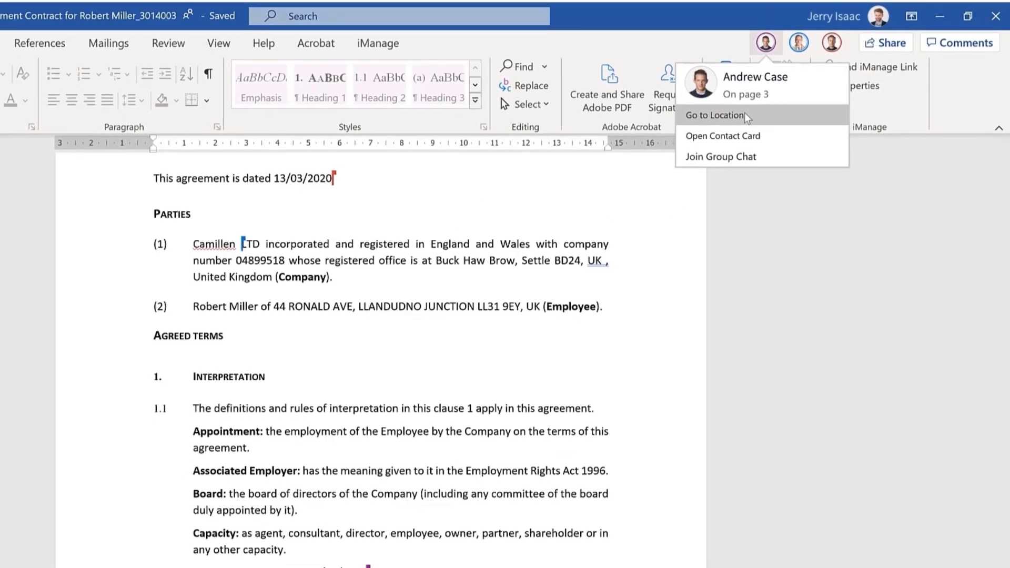
click(745, 115)
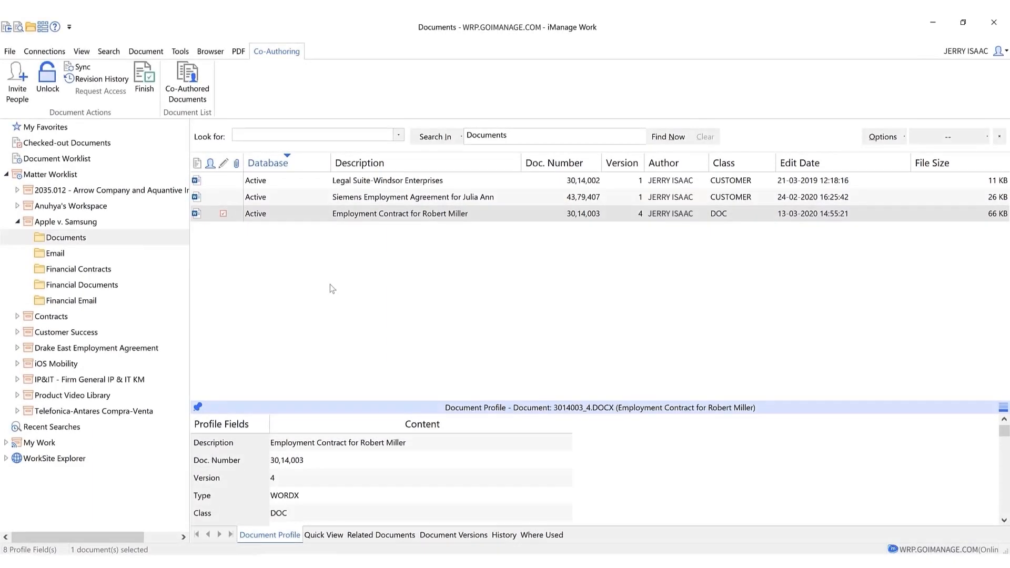
Step: Select the employment contract and confirm syncing it from OneDrive, bringing it to version 5
click(282, 214)
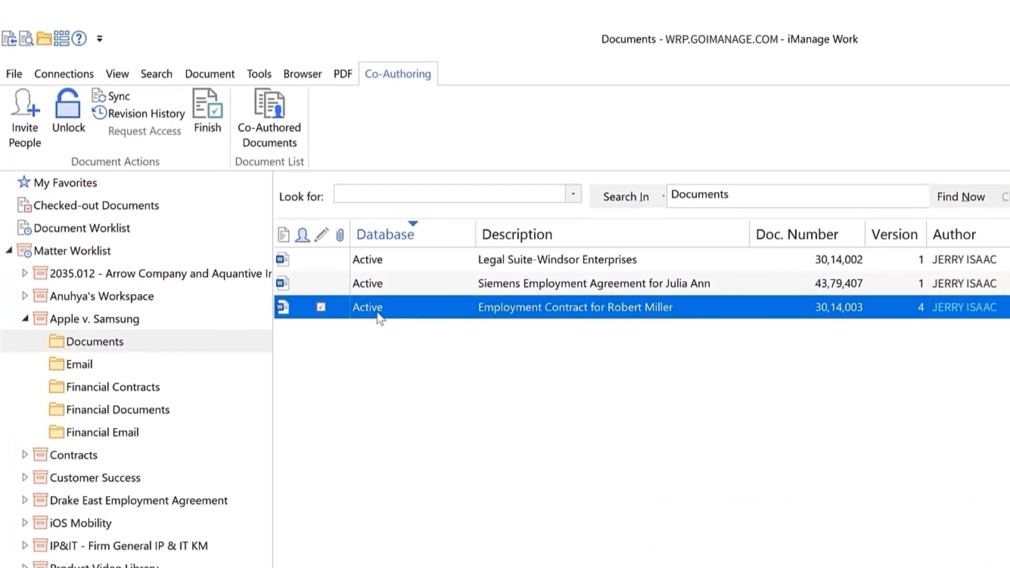
click(116, 100)
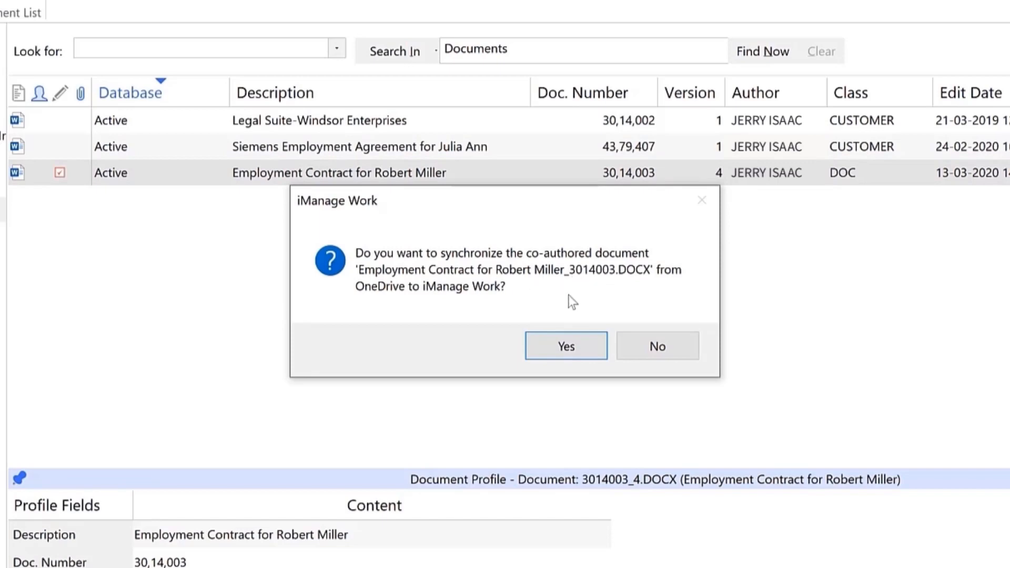
click(565, 346)
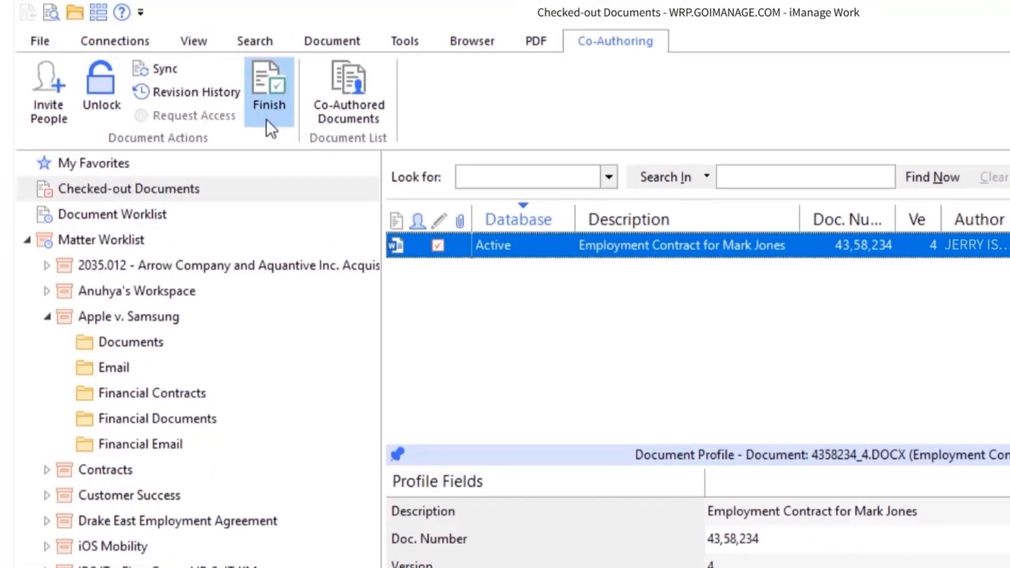
Step: Open the checked-out contract's revision history and compare revisions 2.0 and 3.0
click(197, 96)
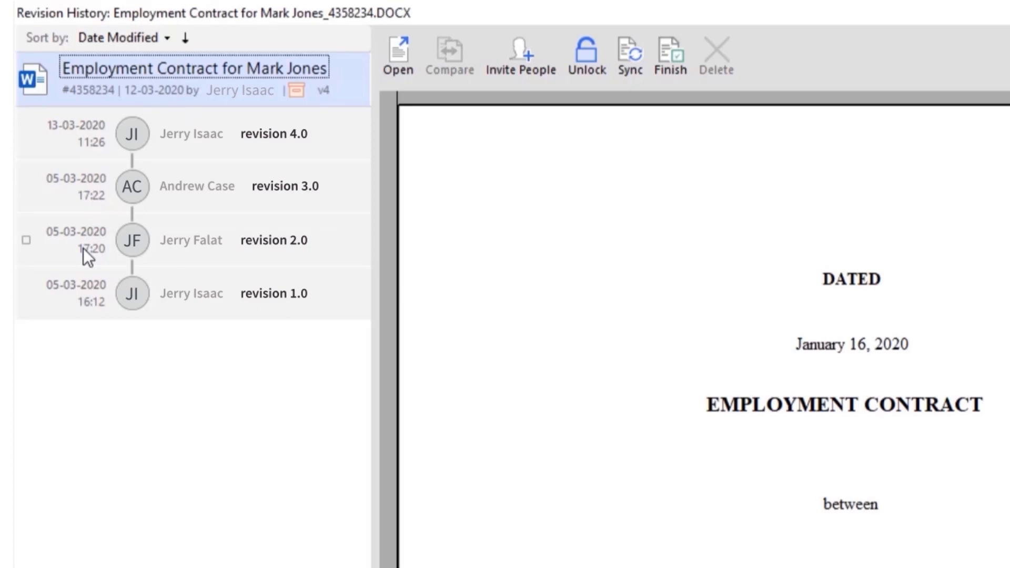
click(28, 240)
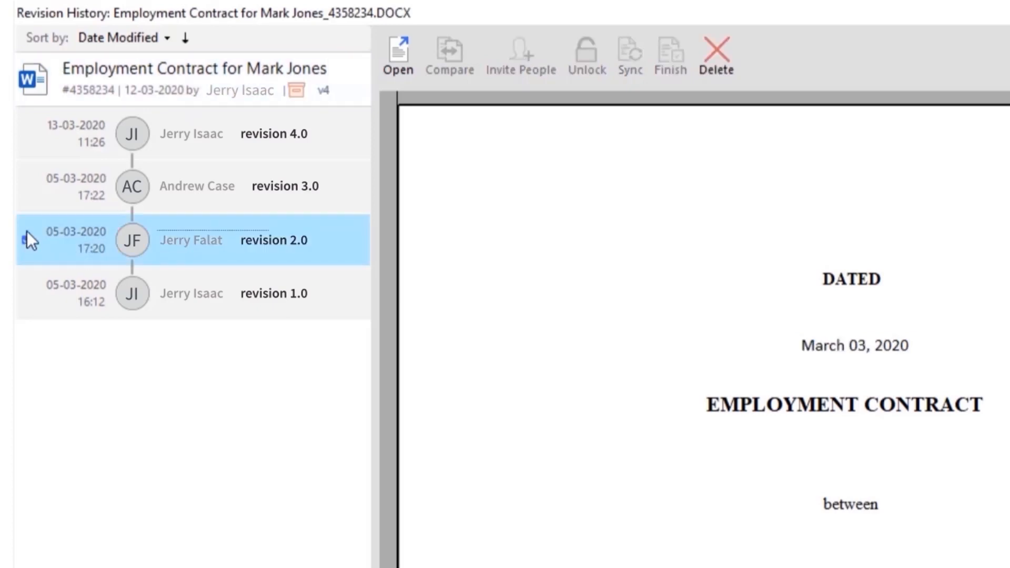
click(26, 188)
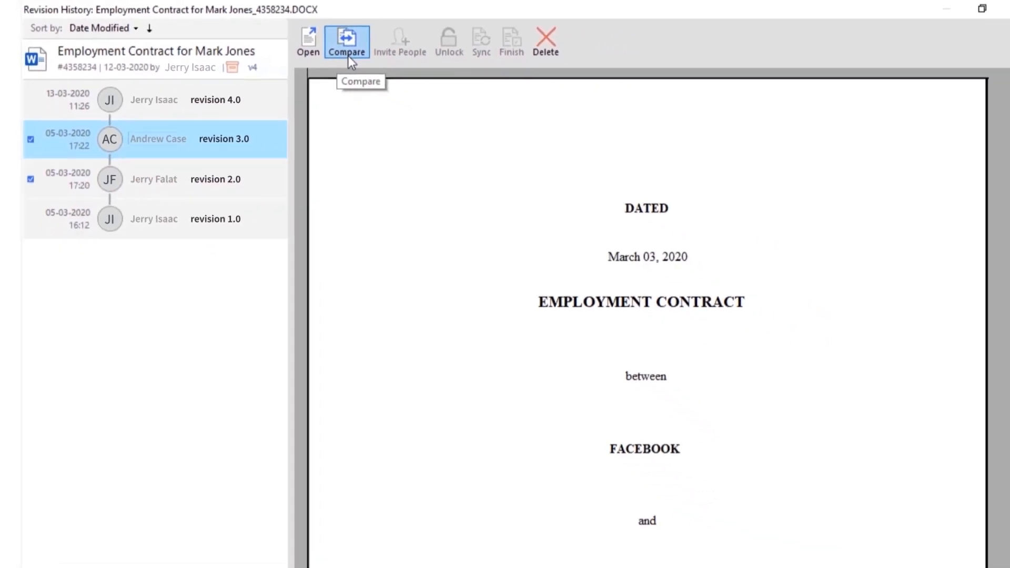
click(329, 49)
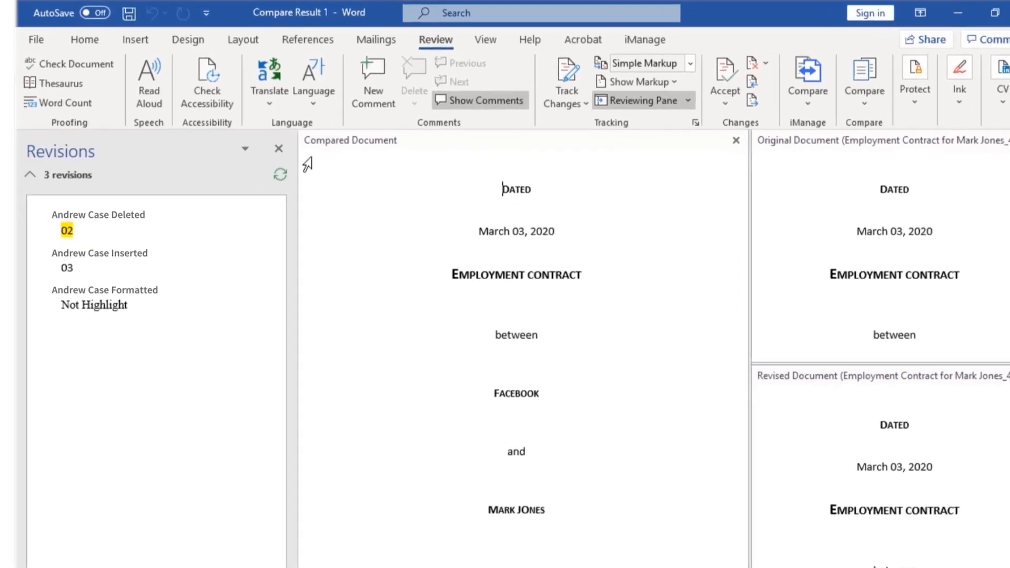
Step: Jump to the deleted '02' from the Compare Result's Revisions pane
click(70, 231)
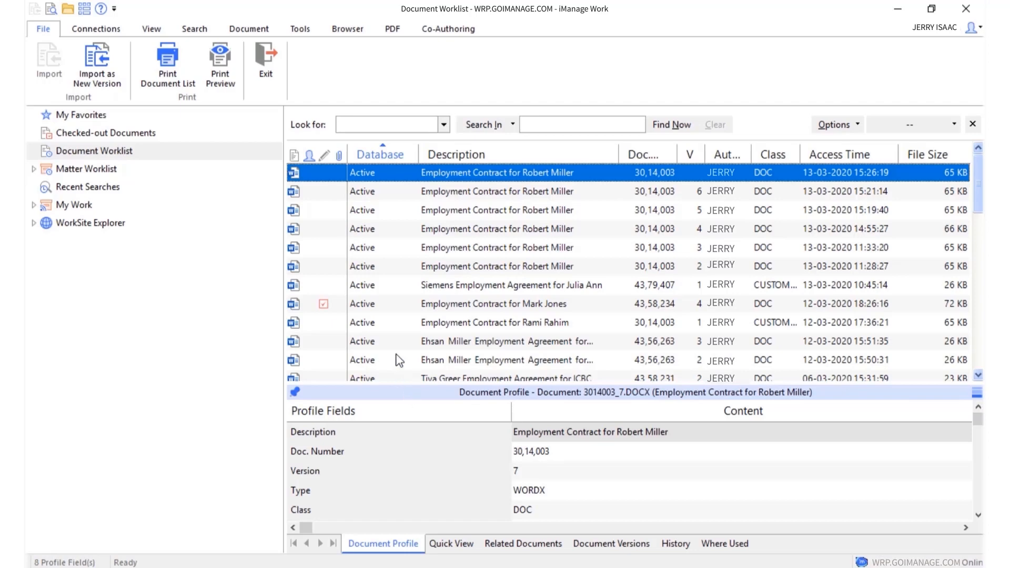
Step: Finish co-authoring on the employment contract to start its check-in as a new version
click(394, 308)
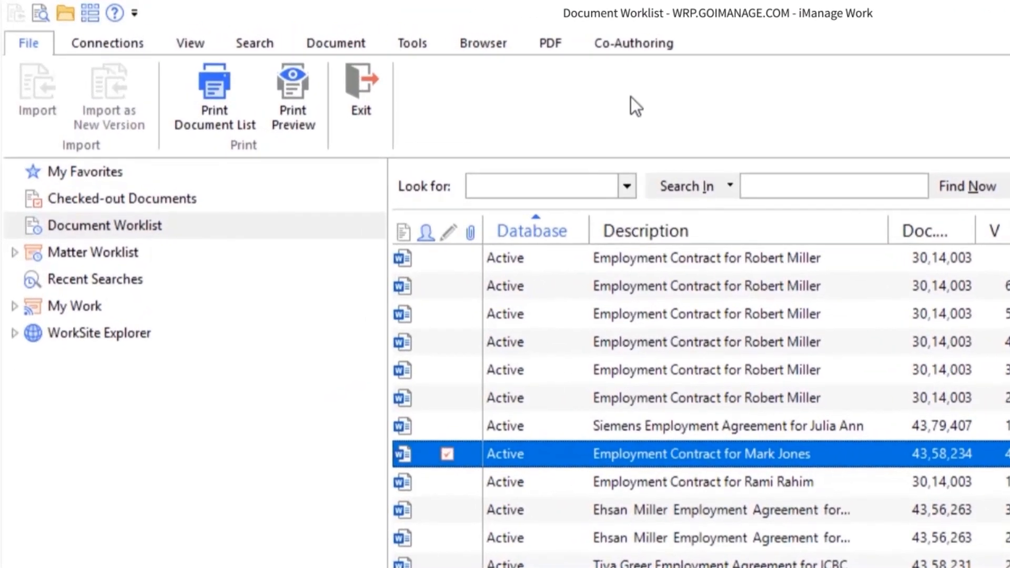
click(553, 37)
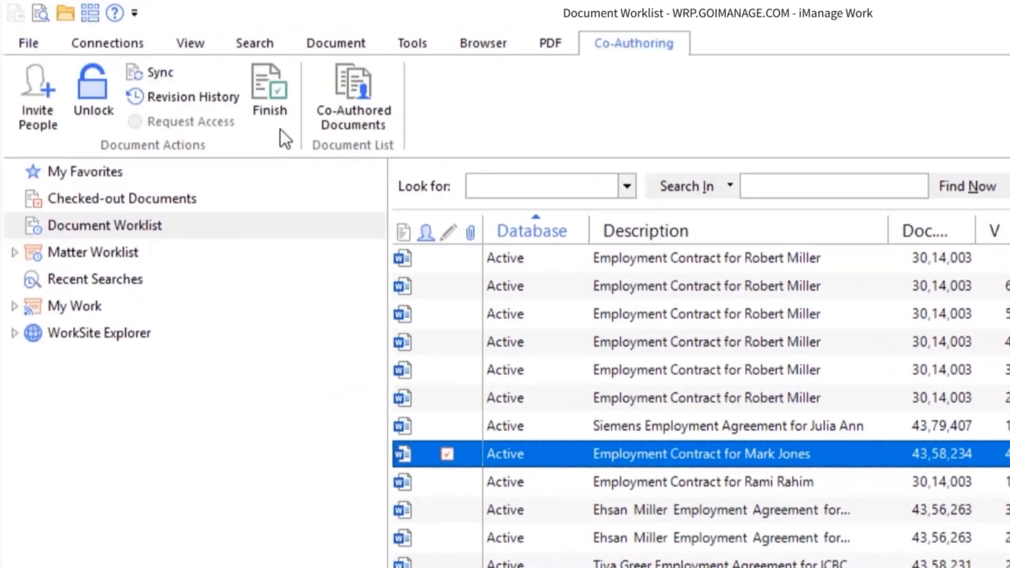
click(273, 101)
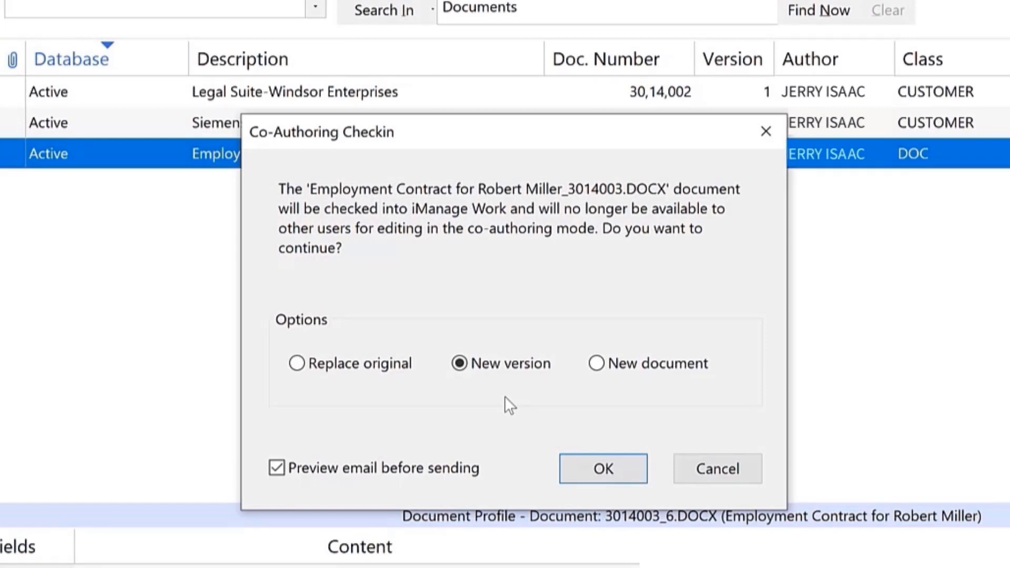
Step: Confirm the employment contract check-in as version 7 and list its versions 1 through 7
click(604, 468)
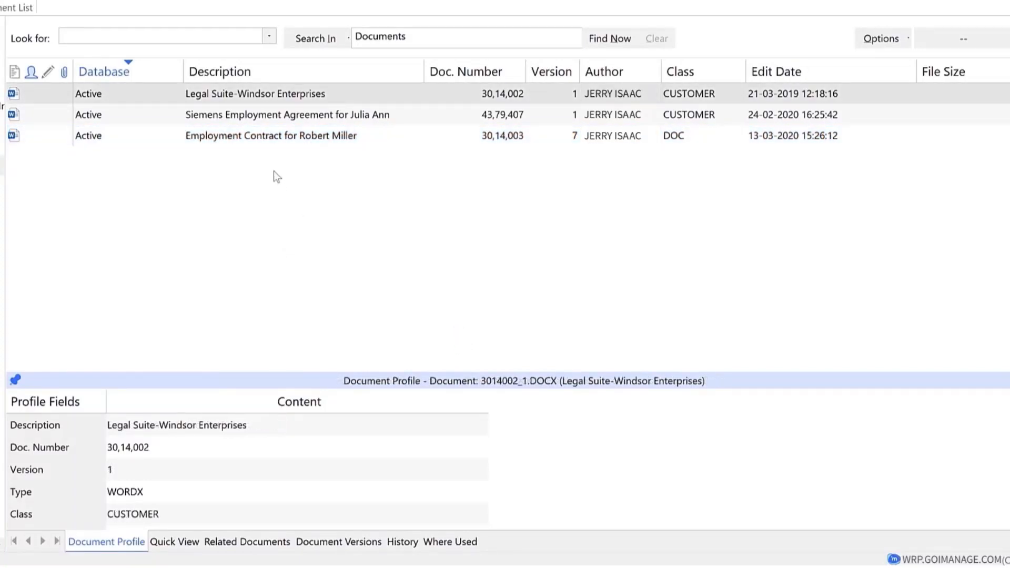
click(271, 142)
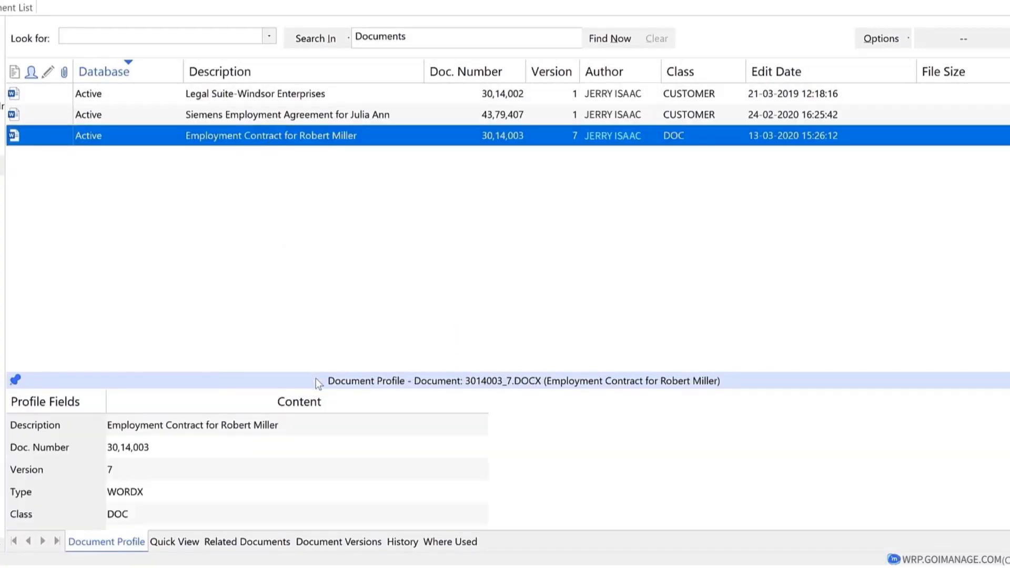
click(329, 545)
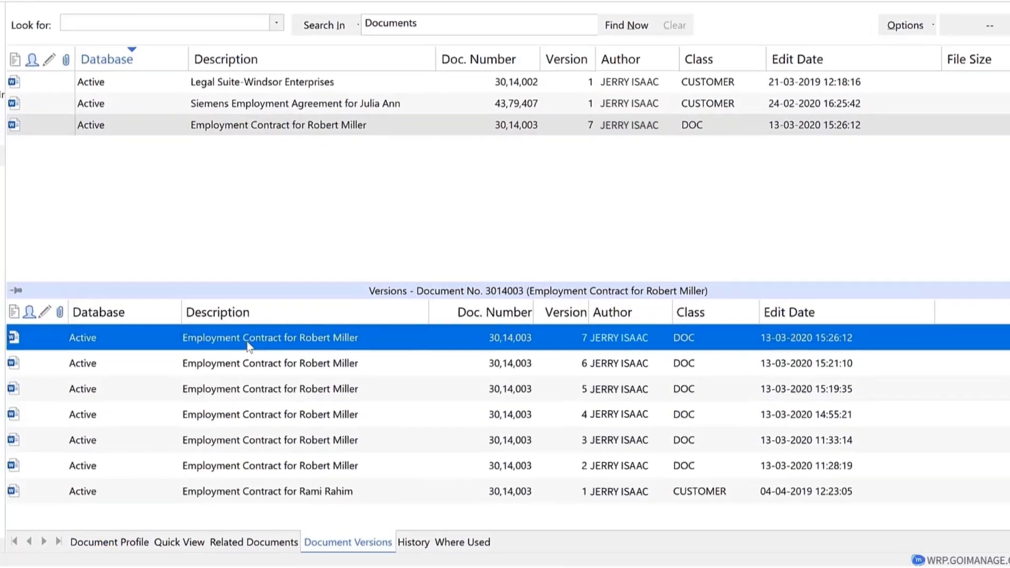